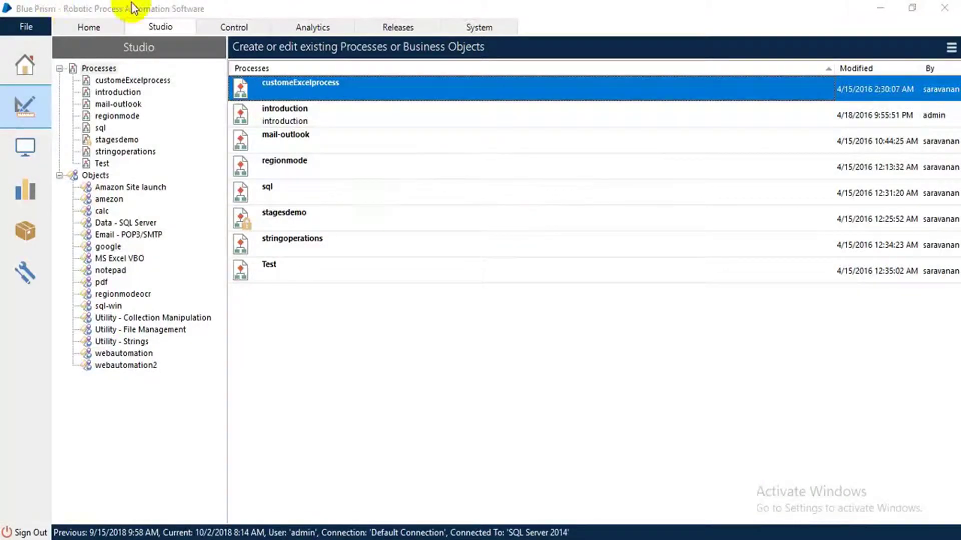
- Create a new process named notepadDemo from the Processes group
click(59, 175)
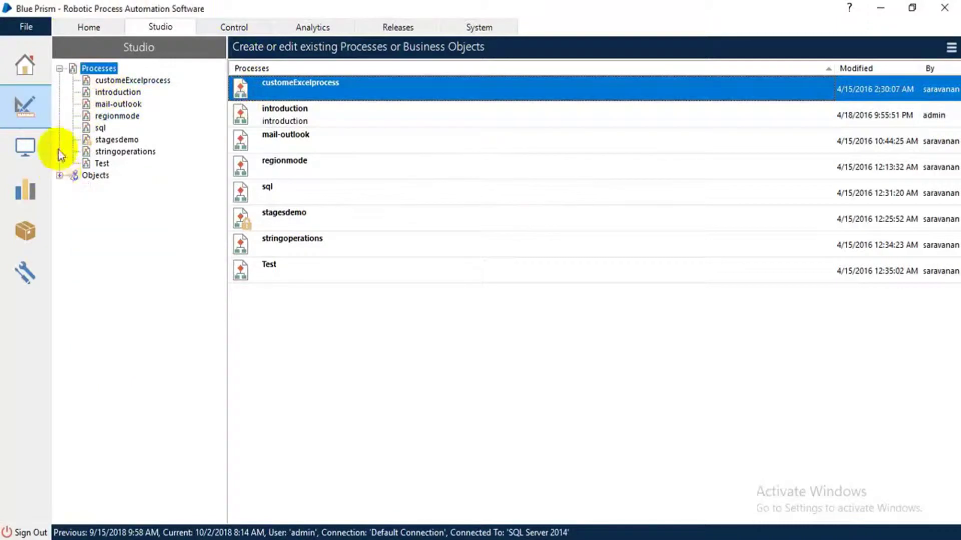
right_click(102, 68)
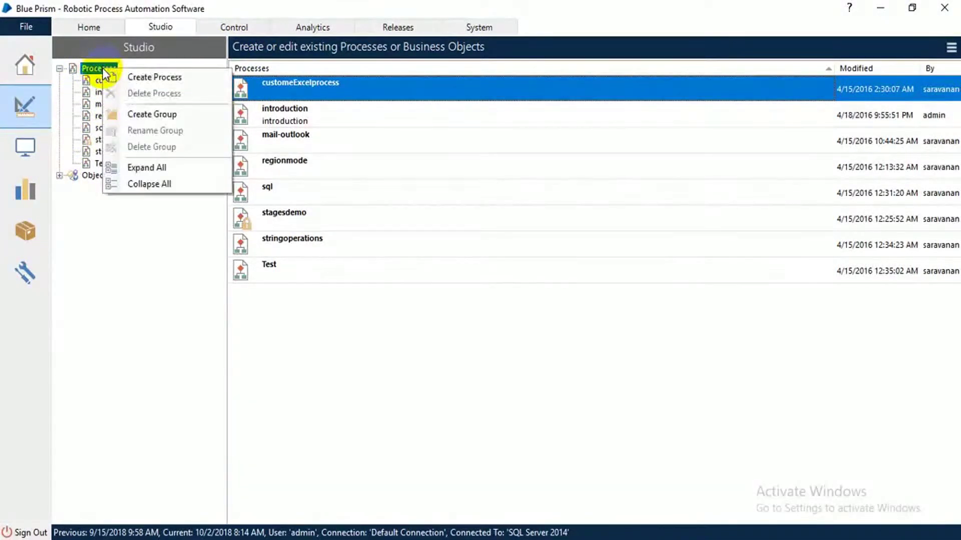
click(135, 77)
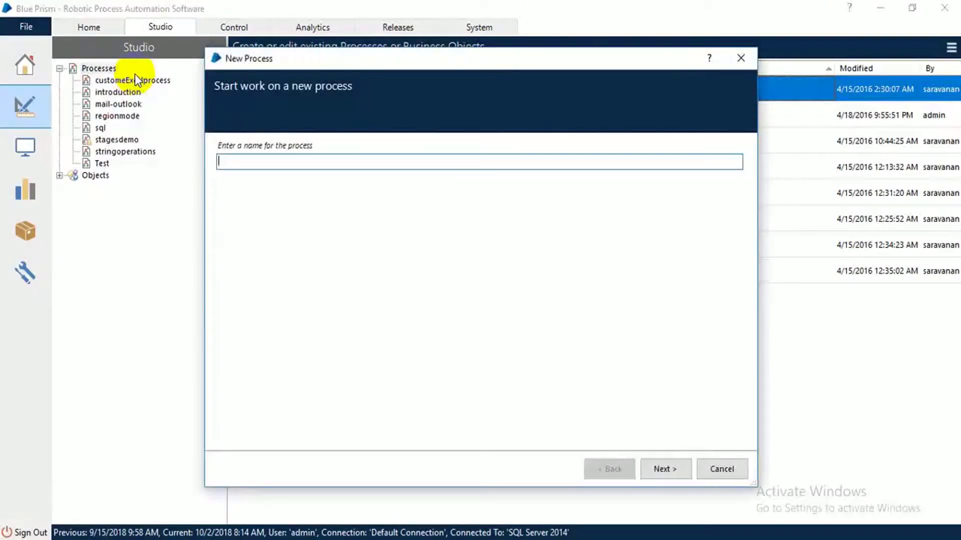
text(n)
text(otepad)
text(Demo)
click(664, 468)
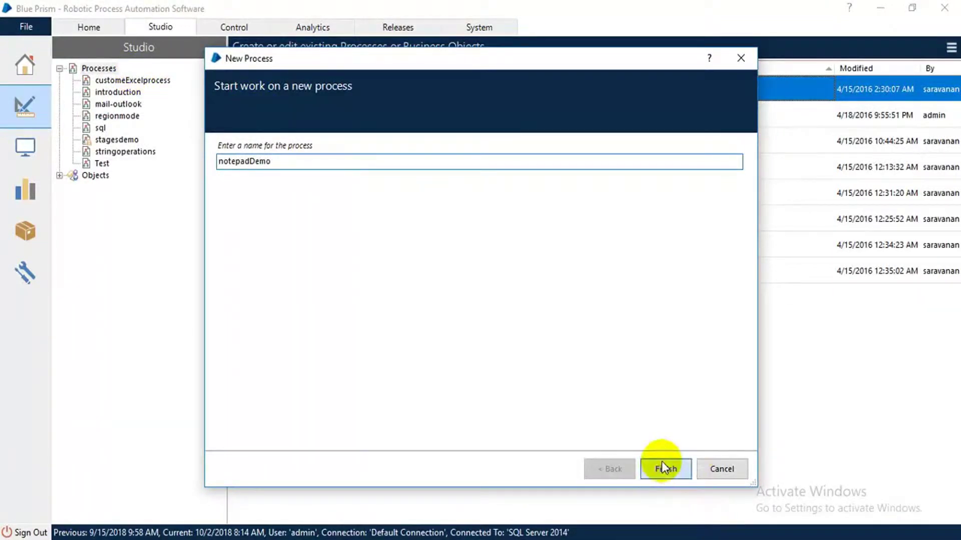
click(665, 468)
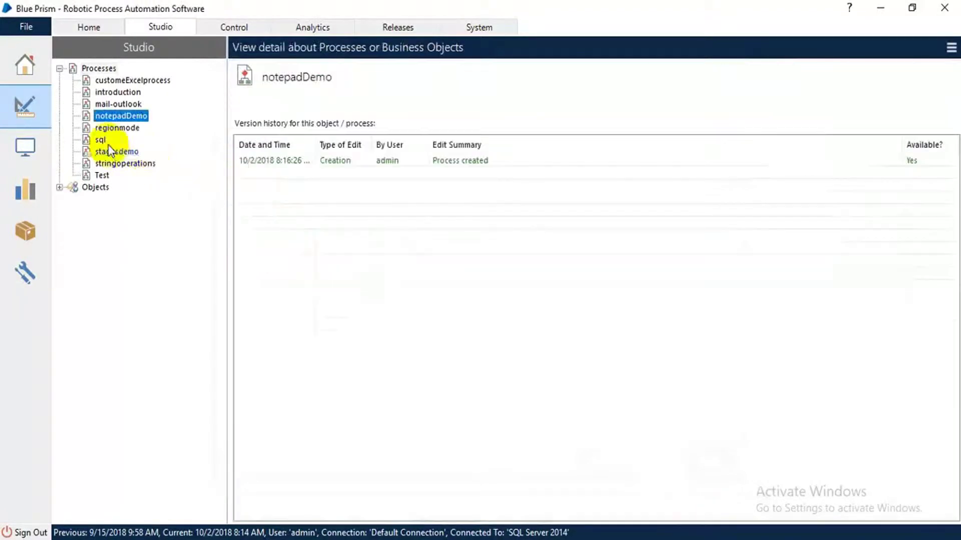
- Open notepadDemo full screen in Process Studio and place an Action1 stage on the diagram
double_click(108, 116)
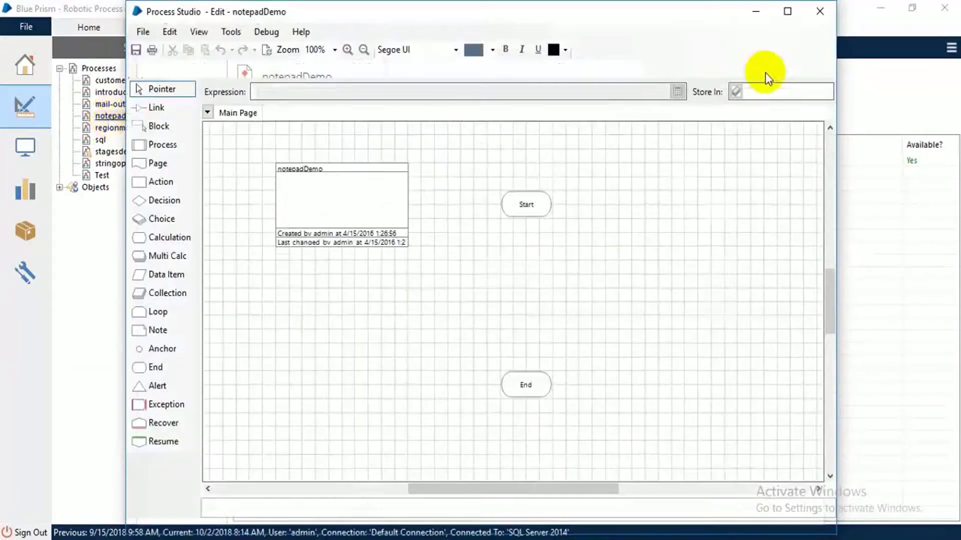
click(787, 11)
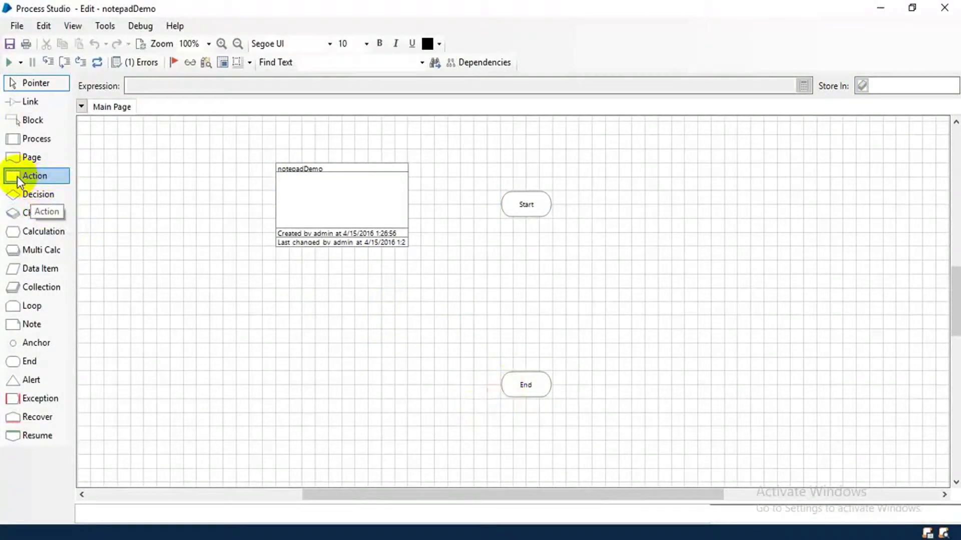
drag(17, 177, 523, 277)
click(535, 277)
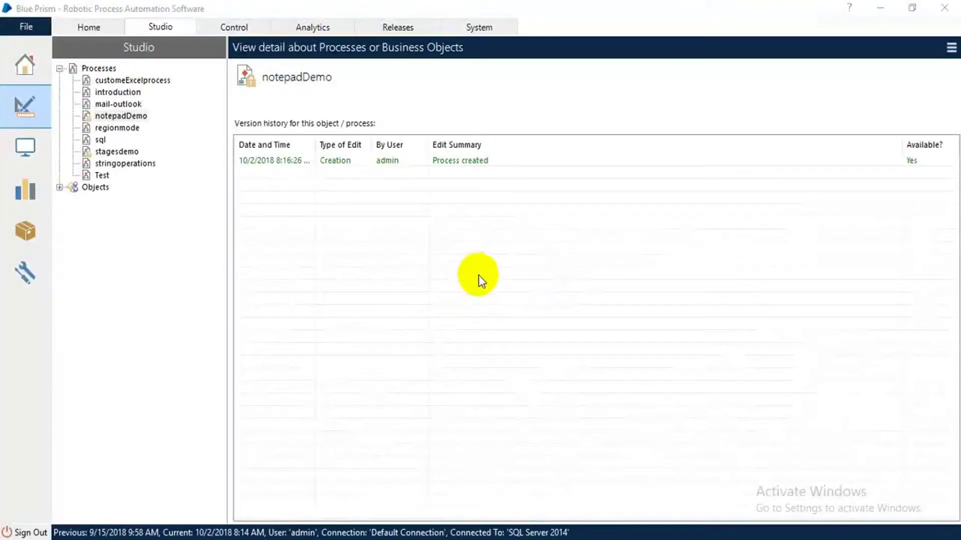
- Point Action1 at the Utility - File Management object's Write Text File action
click(515, 500)
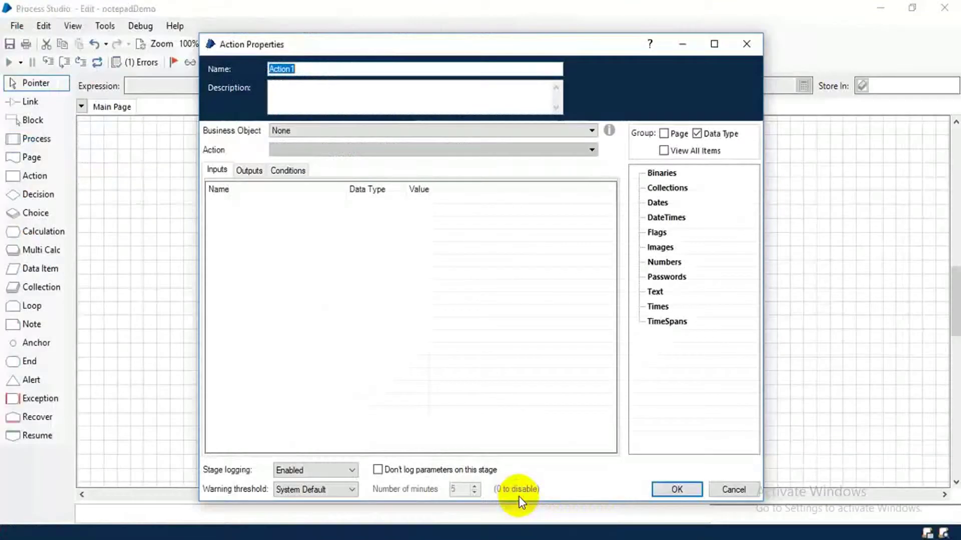
click(299, 129)
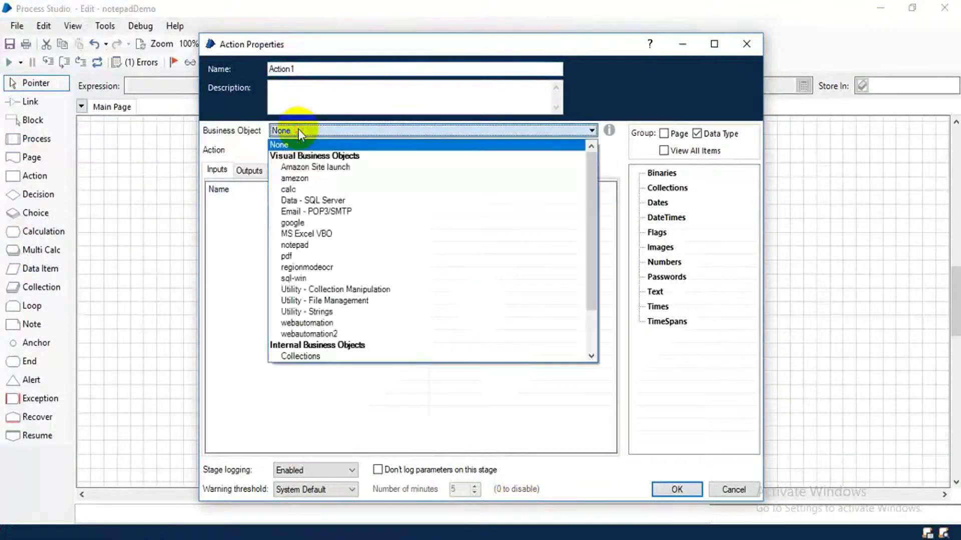
click(341, 303)
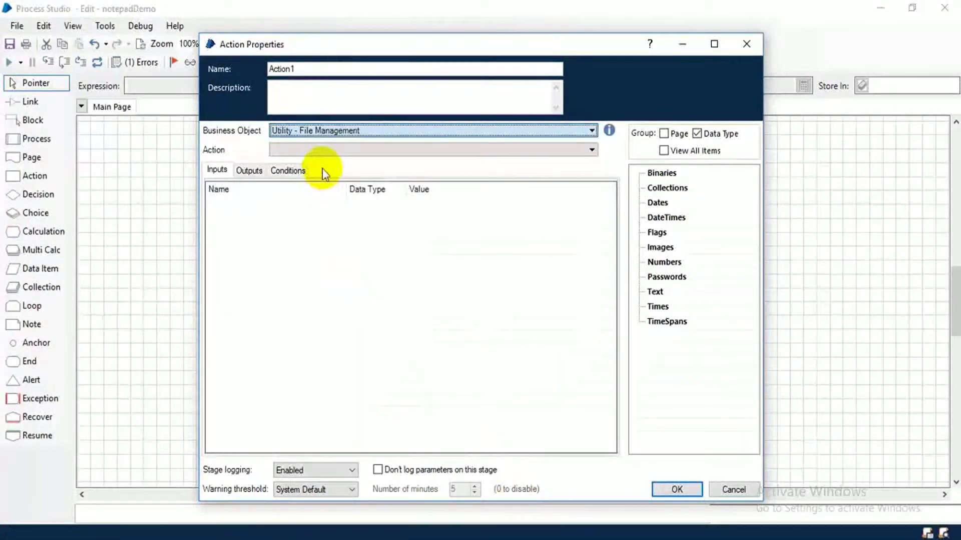
click(591, 149)
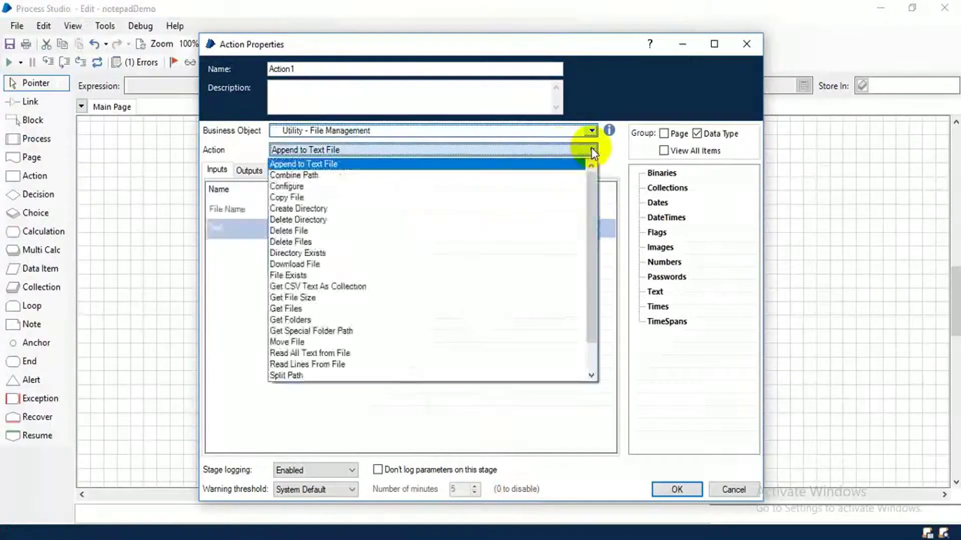
scroll(343, 338, down, 1)
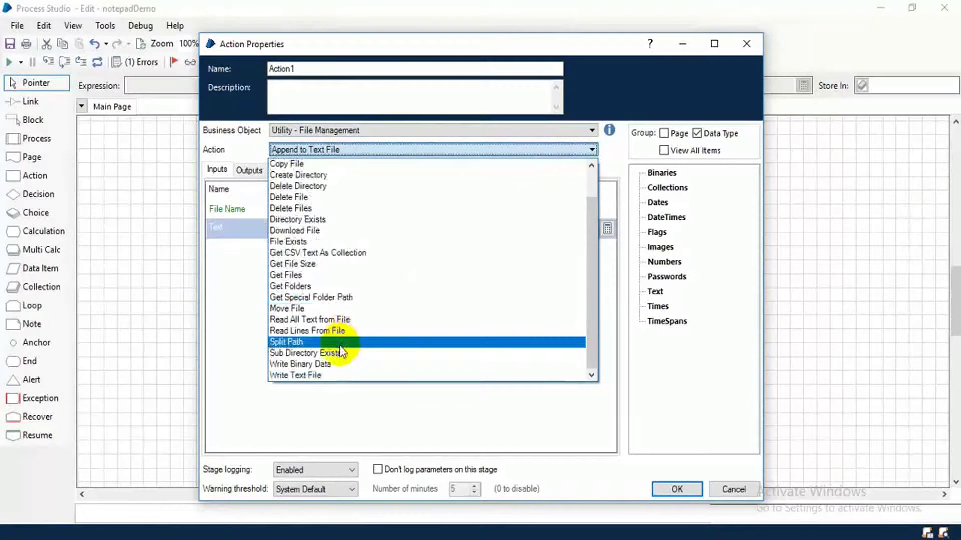
click(310, 375)
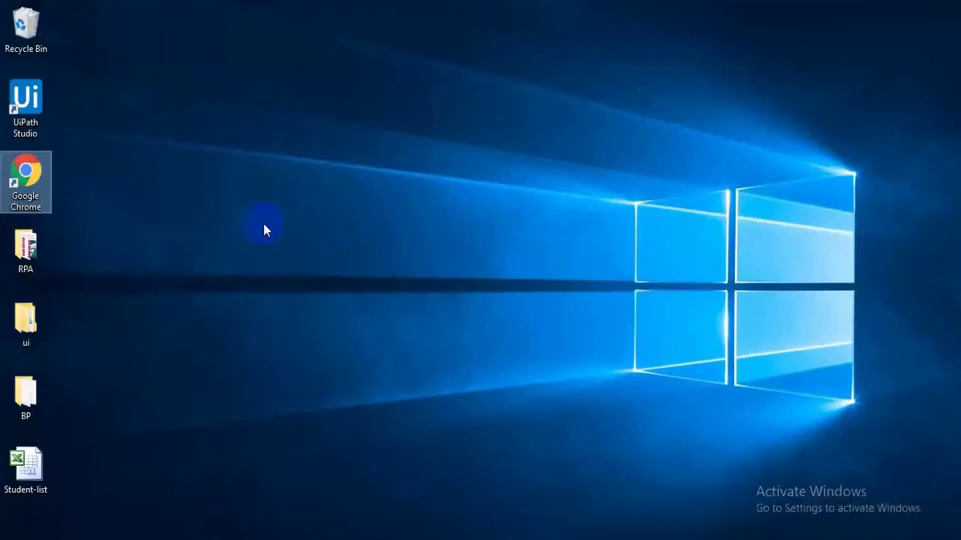
- Create a new empty text document named test on the desktop
click(263, 223)
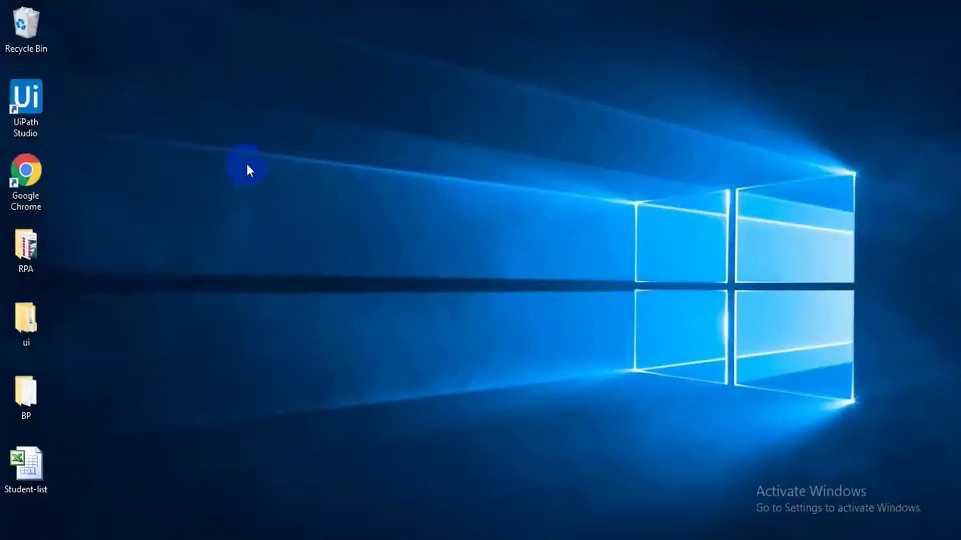
right_click(188, 214)
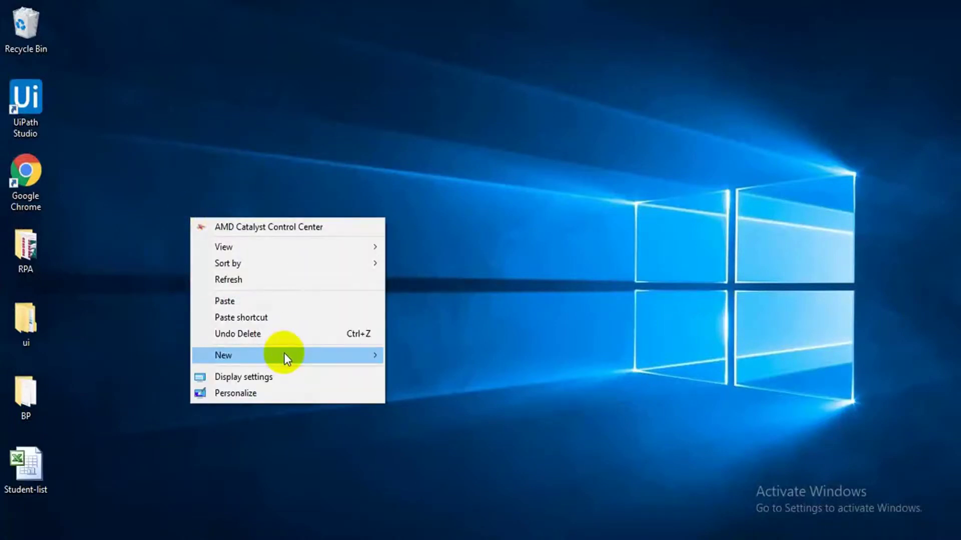
mouse_move(285, 355)
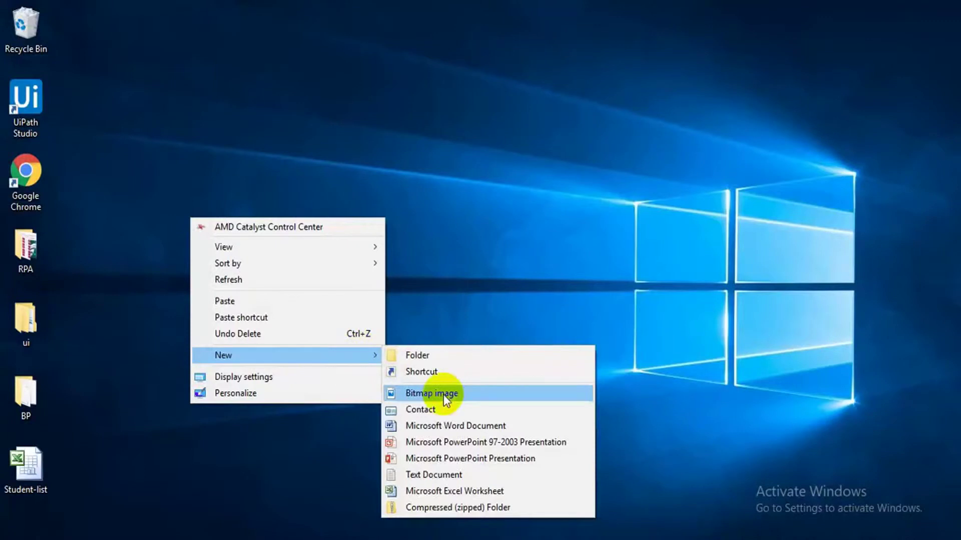
click(432, 478)
text(t)
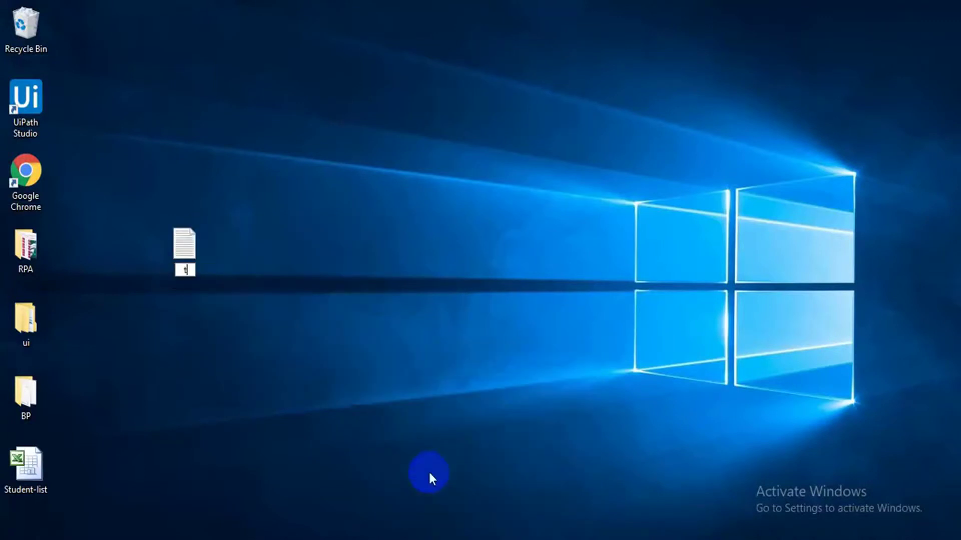
text(est)
key(Return)
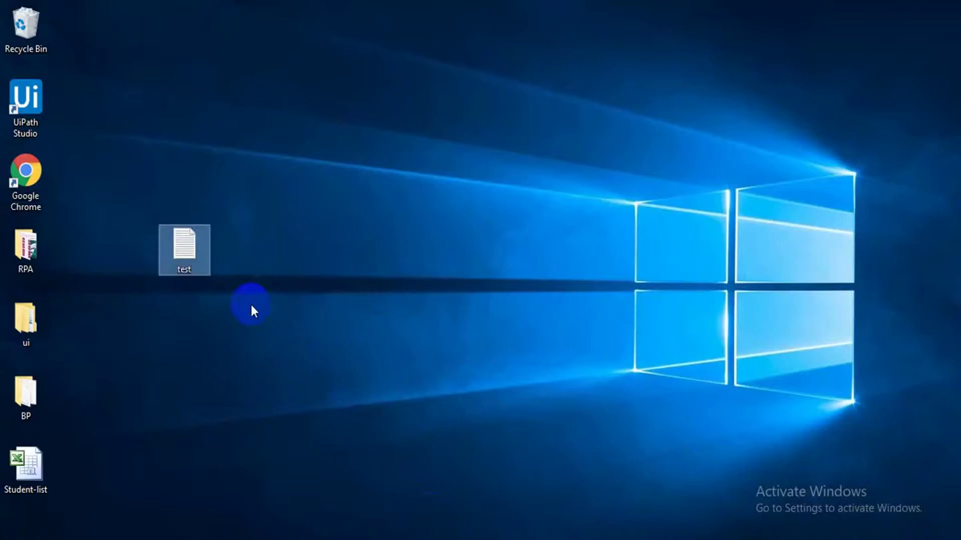
- Open the test file and copy its full path
double_click(181, 240)
right_click(181, 240)
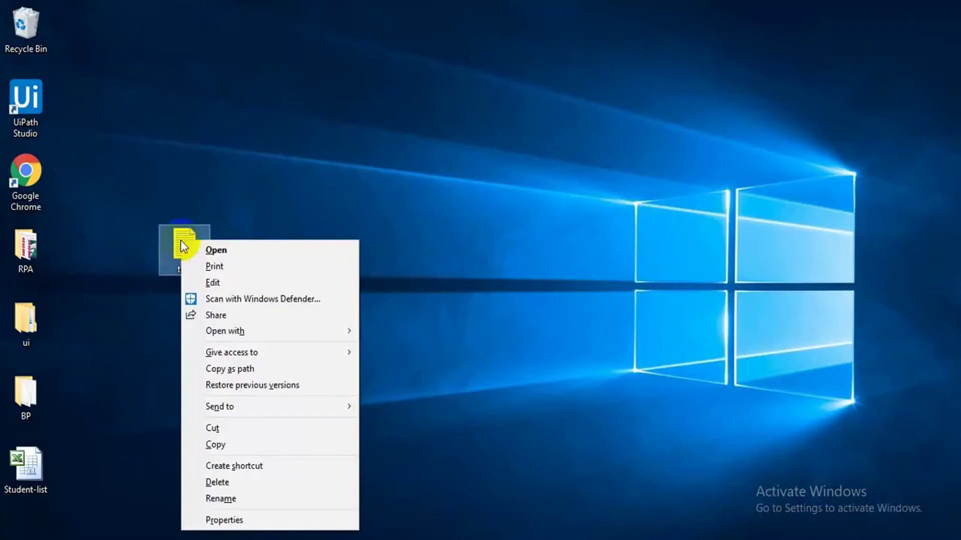
click(254, 371)
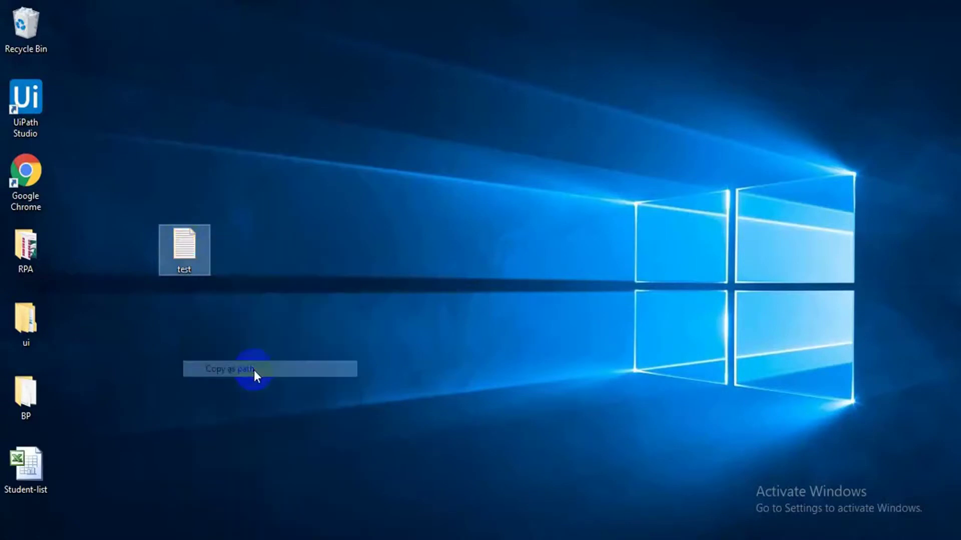
- Paste the desktop test.txt path as Action1's File Name and start entering the Text value
click(520, 499)
click(425, 252)
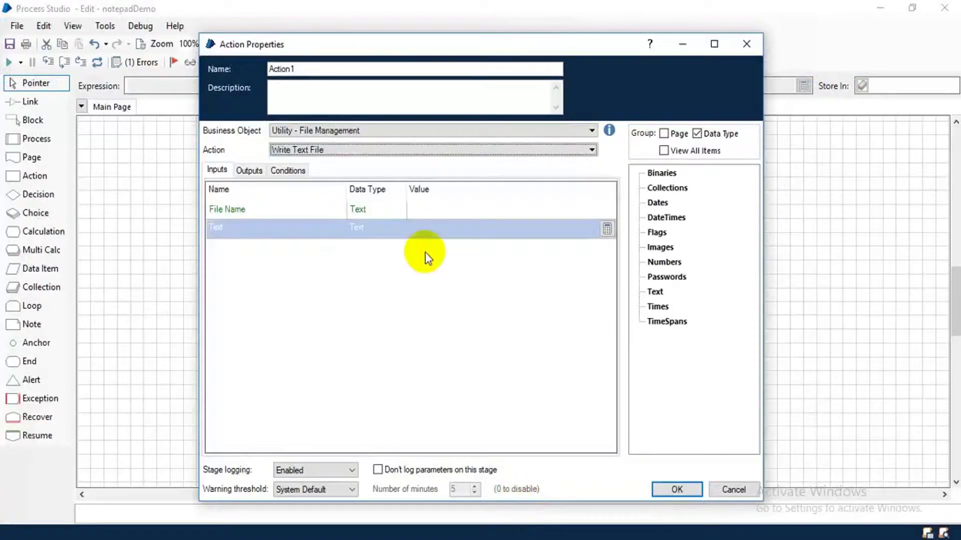
click(433, 211)
key(ctrl+v)
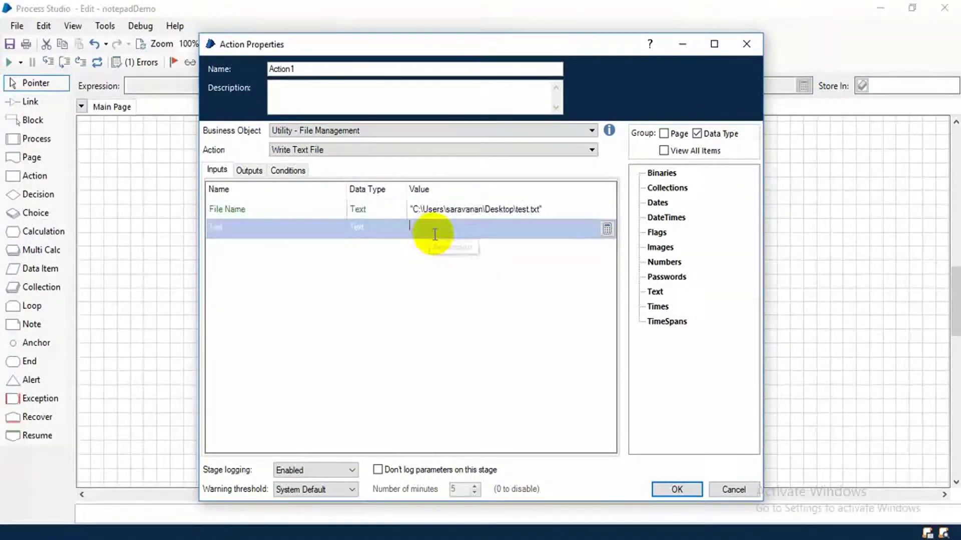
click(430, 233)
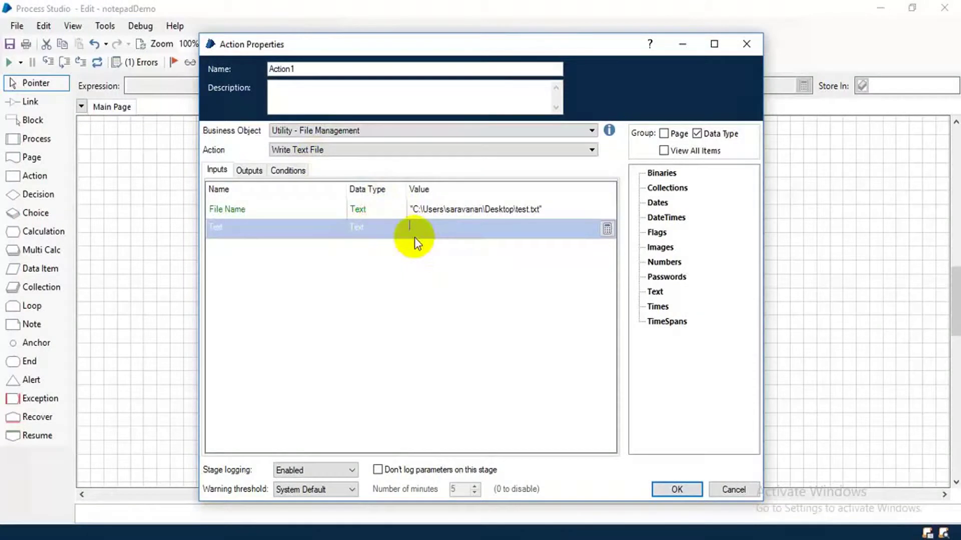
text(")
text(hi welcome)
text( to notepad demo")
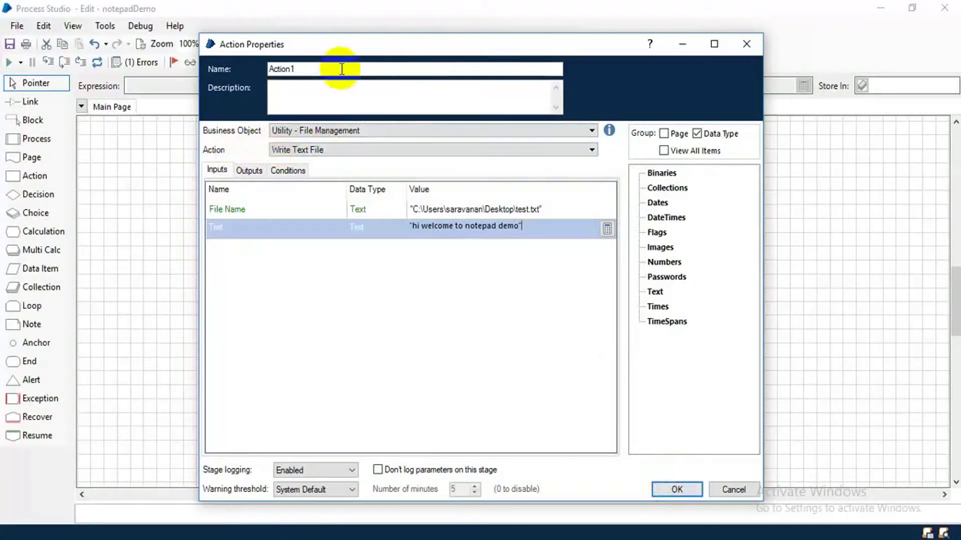
- Select the default stage name Action1 so it can be replaced
drag(300, 69, 246, 73)
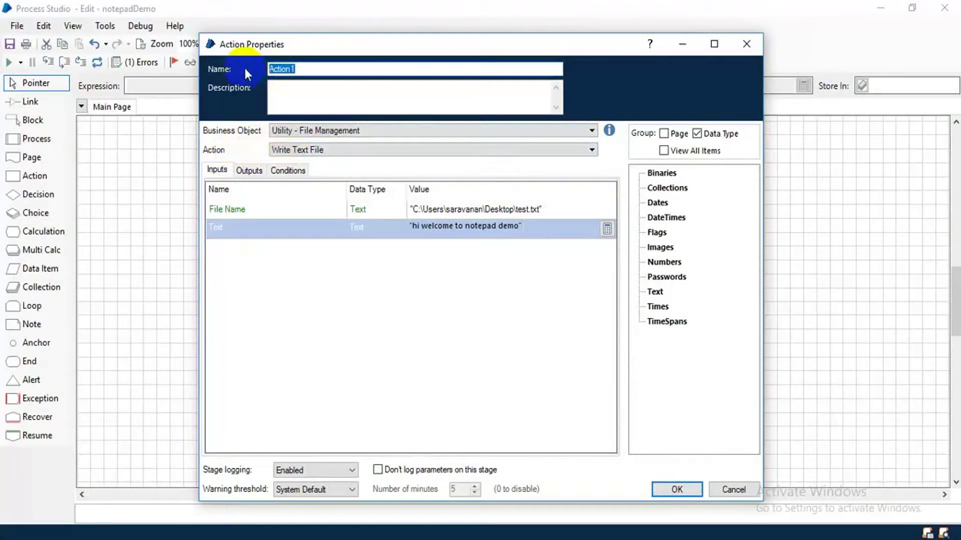
text(Wirite in to note)
text(pad)
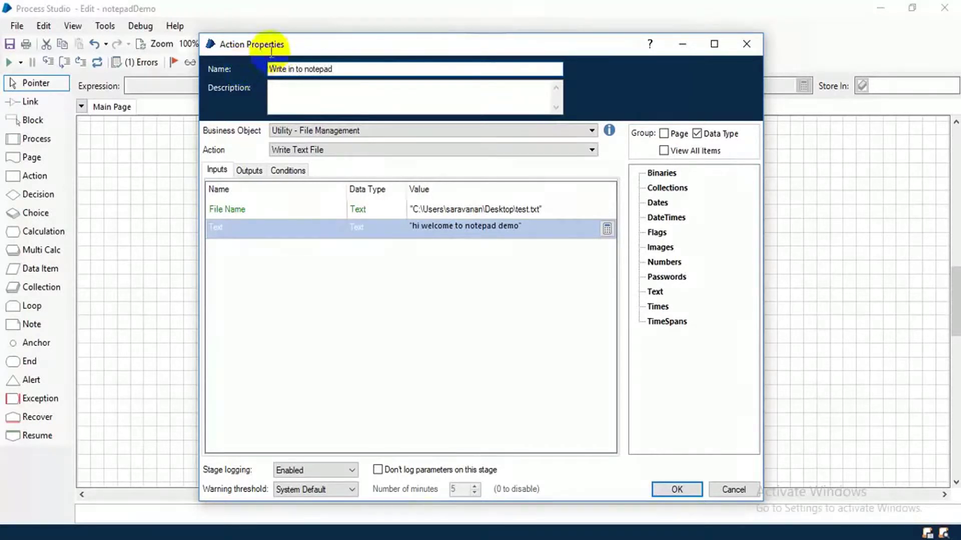
- Confirm the stage settings, then link Start to Write in to notepad and on to End
click(678, 490)
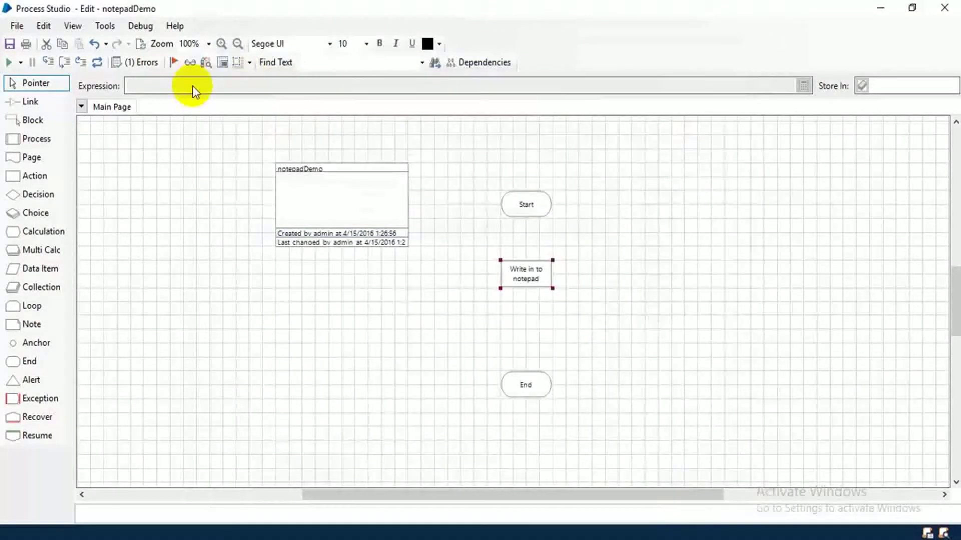
click(26, 101)
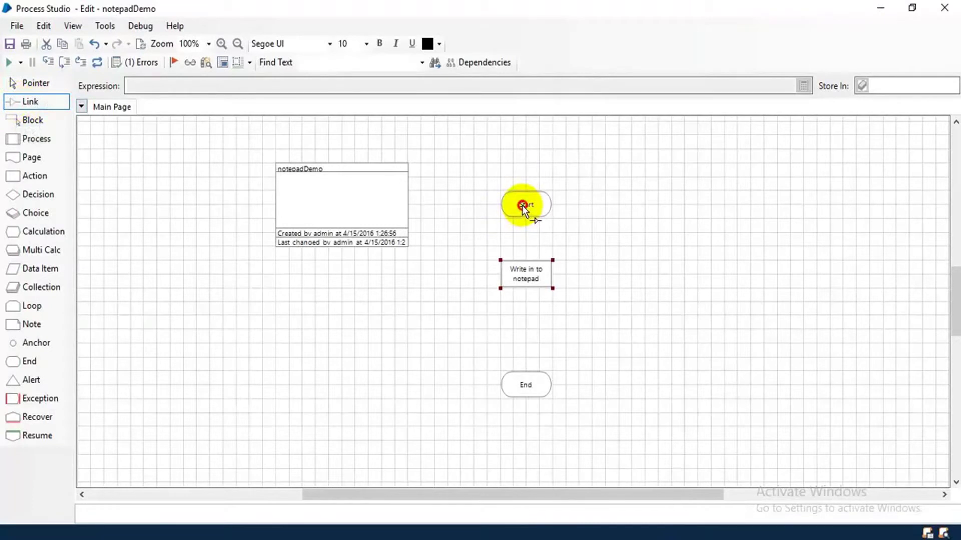
drag(522, 205, 525, 253)
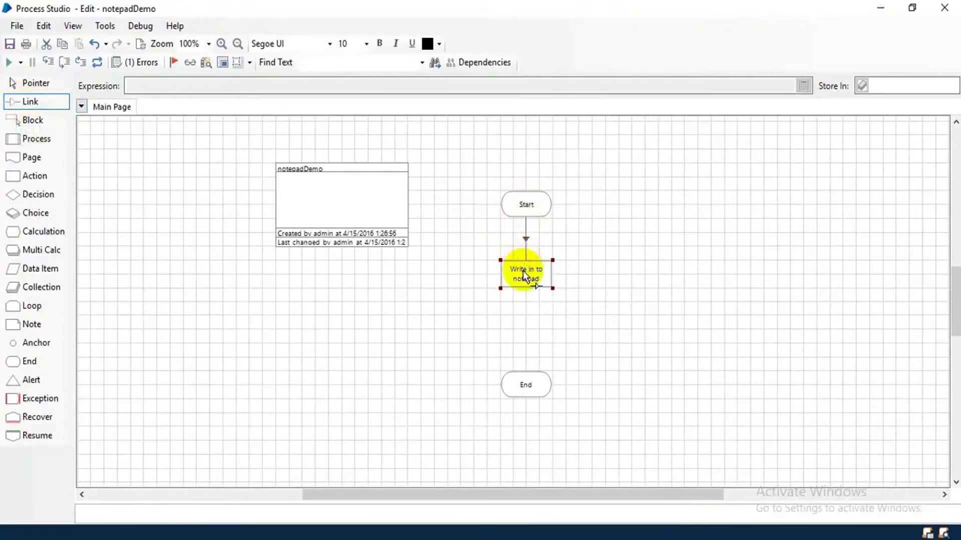
drag(529, 323, 525, 381)
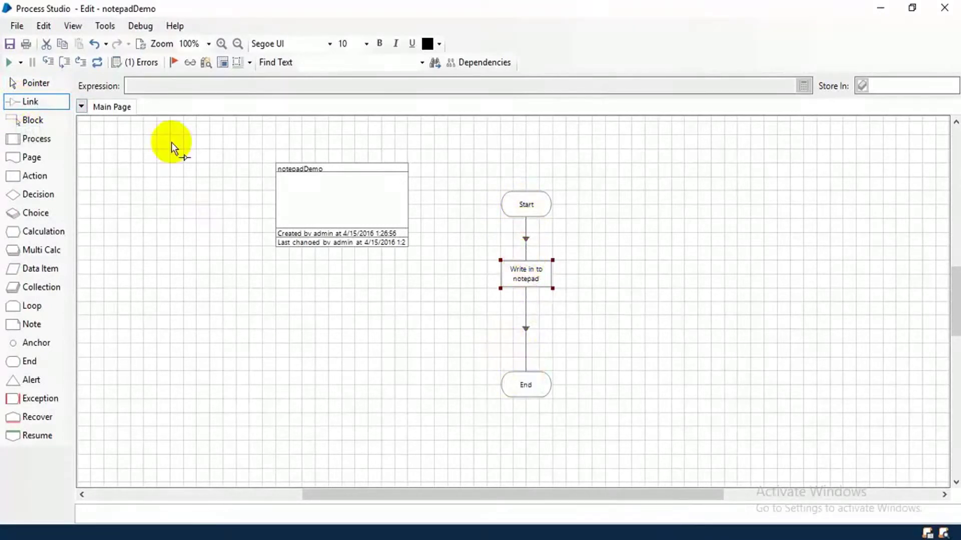
click(28, 85)
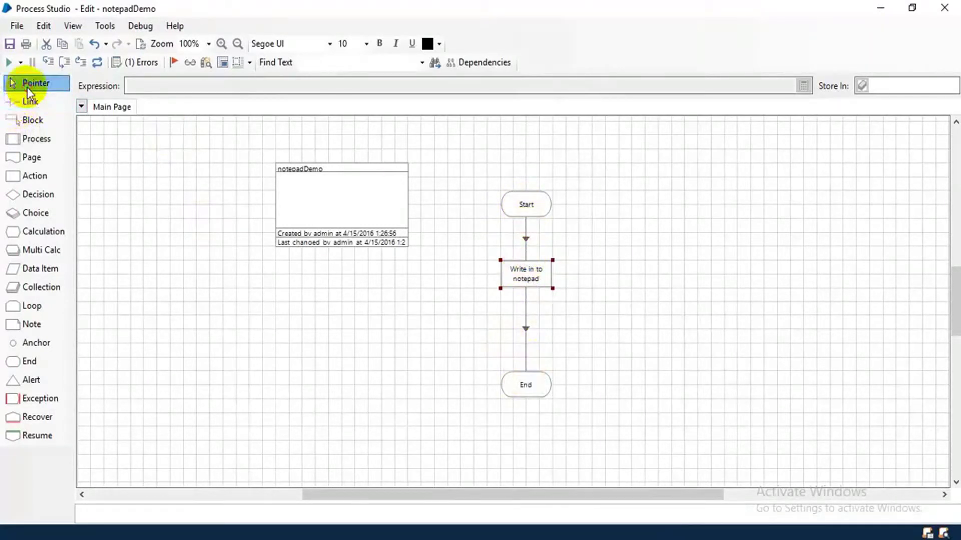
- Reset notepadDemo and run it from Start through to End
click(96, 62)
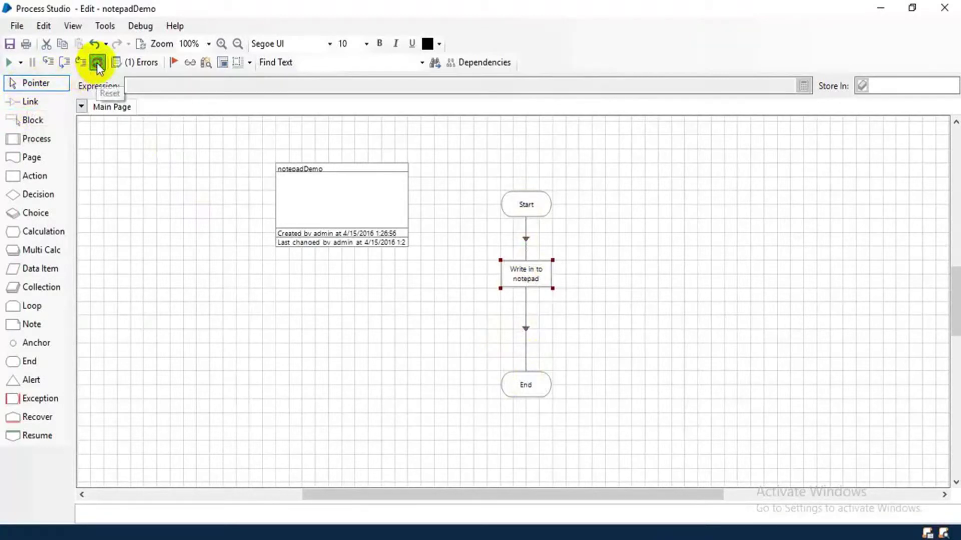
click(11, 72)
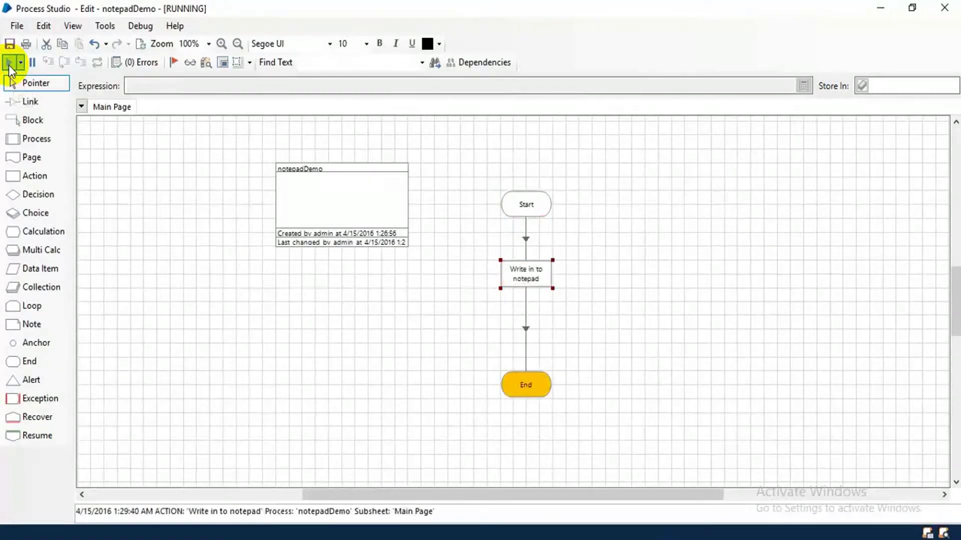
- Close Blue Prism, confirm test.txt reads 'hi welcome to notepad demo', then return to Process Studio
click(876, 7)
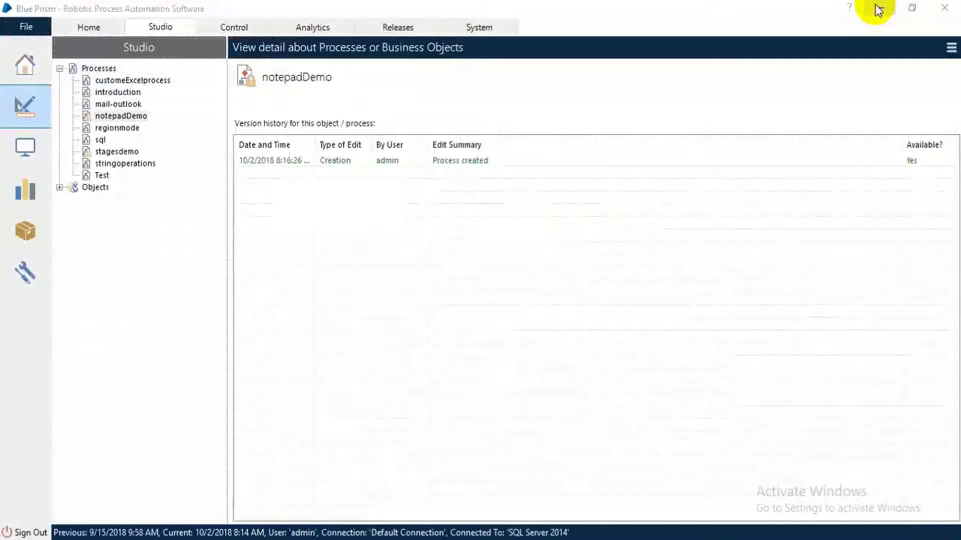
click(879, 8)
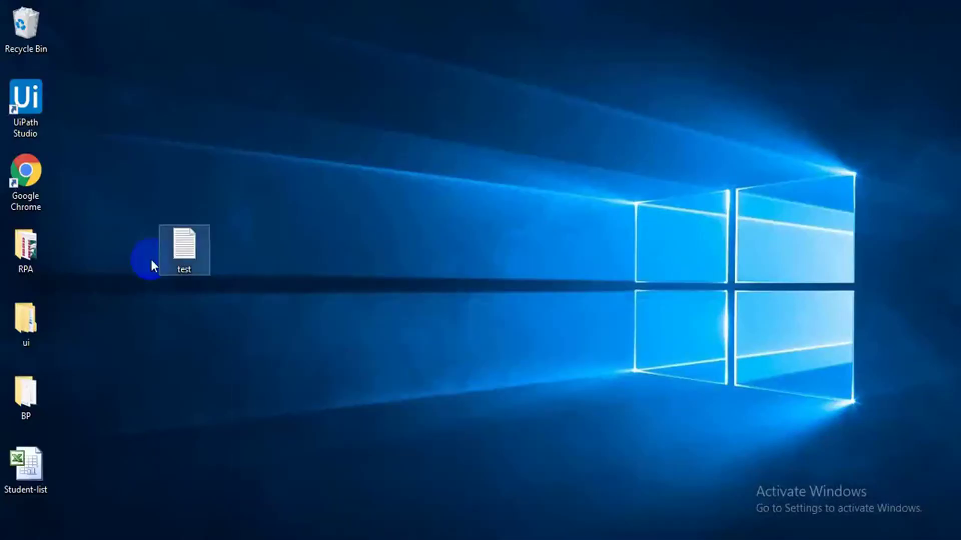
double_click(189, 244)
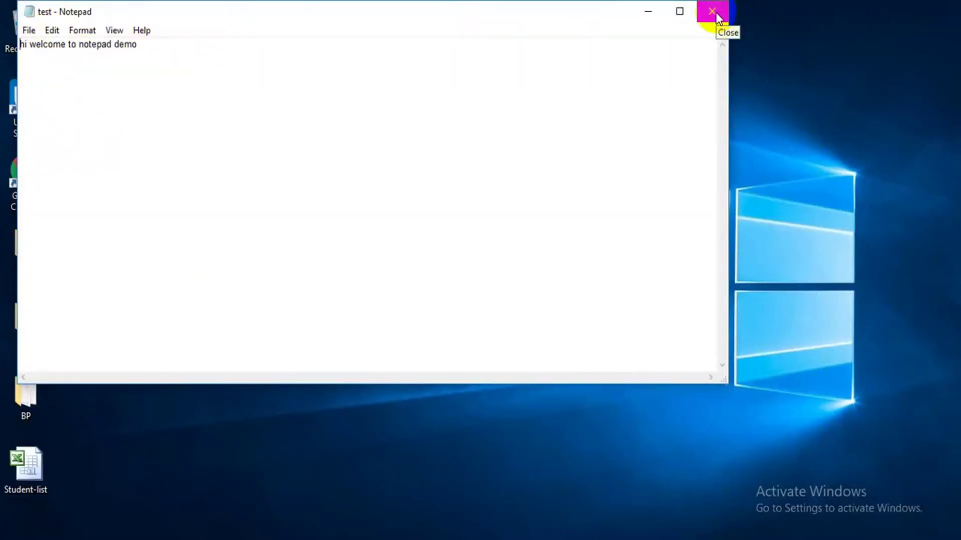
click(712, 13)
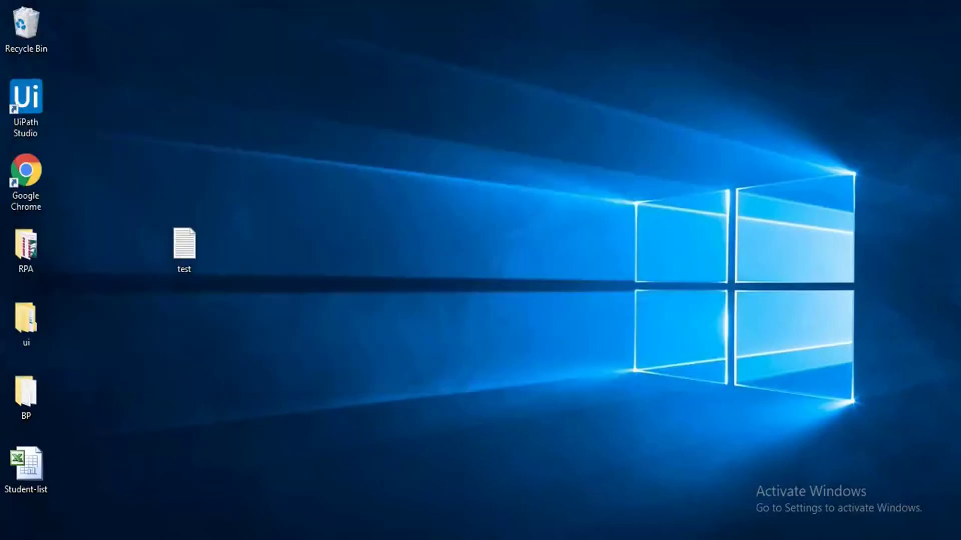
click(514, 497)
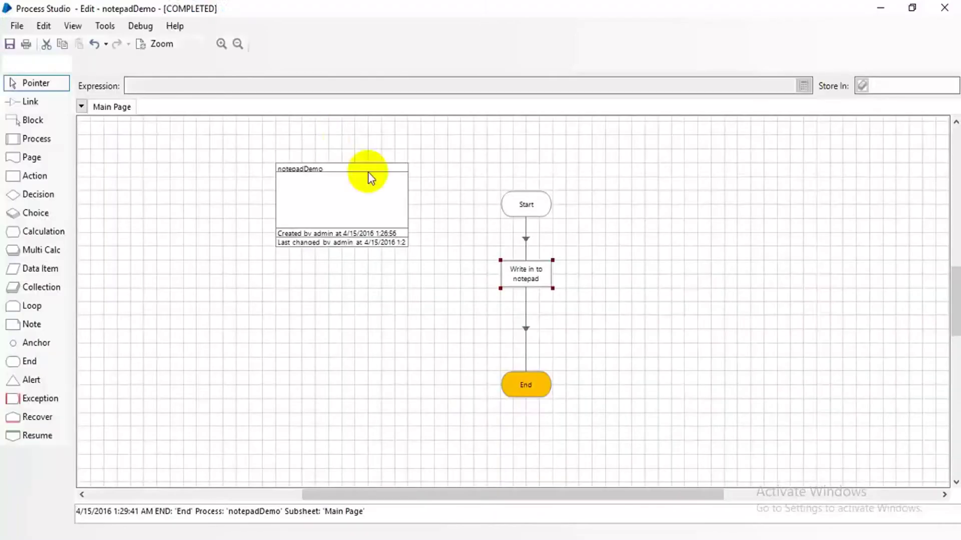
- Open Write in to notepad's properties and select 'test' in the File Name path
double_click(529, 279)
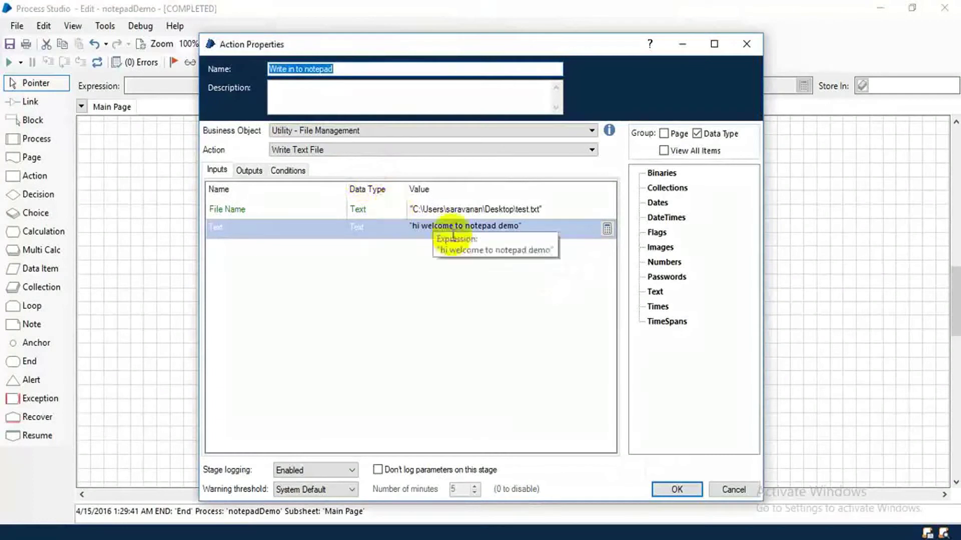
click(522, 209)
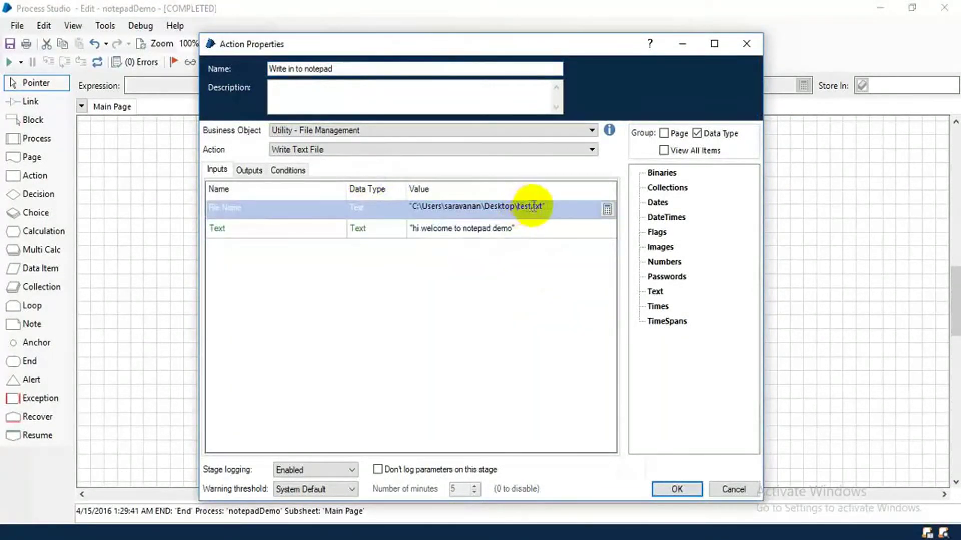
double_click(524, 207)
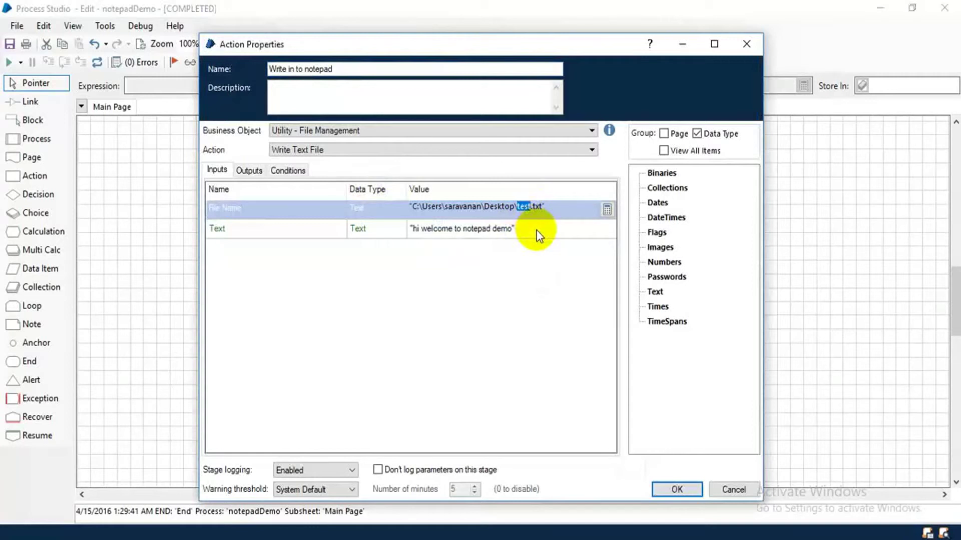
text(demo)
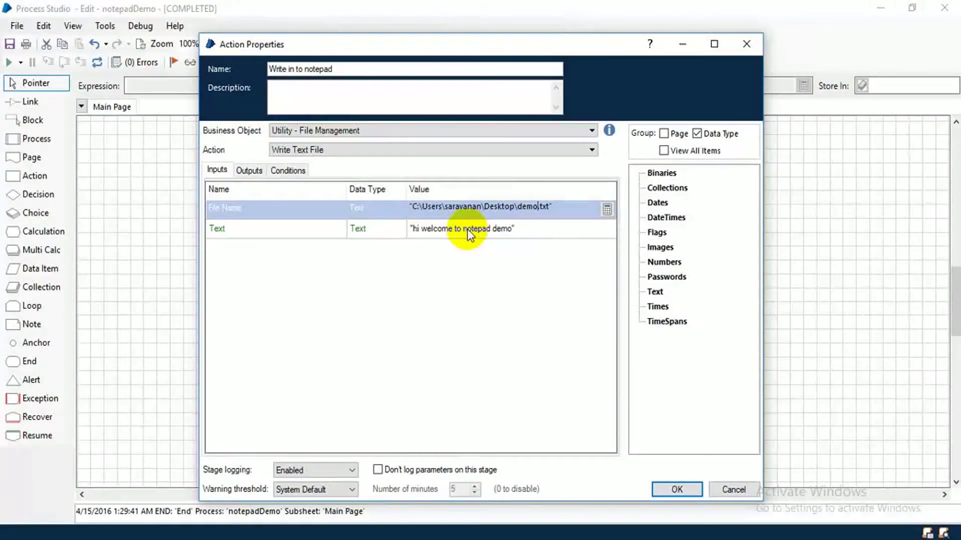
- Confirm the demo.txt file name, then reset and rerun notepadDemo to End
click(666, 488)
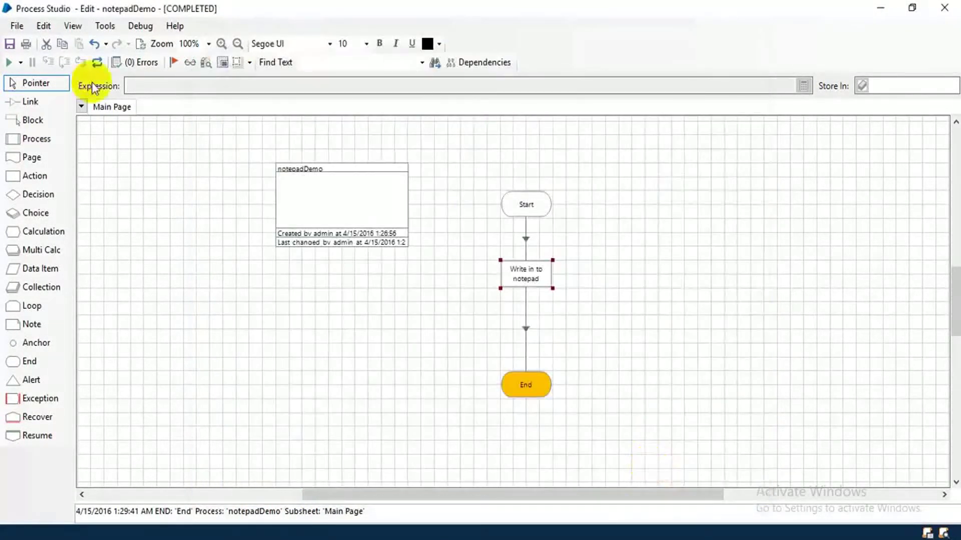
click(98, 66)
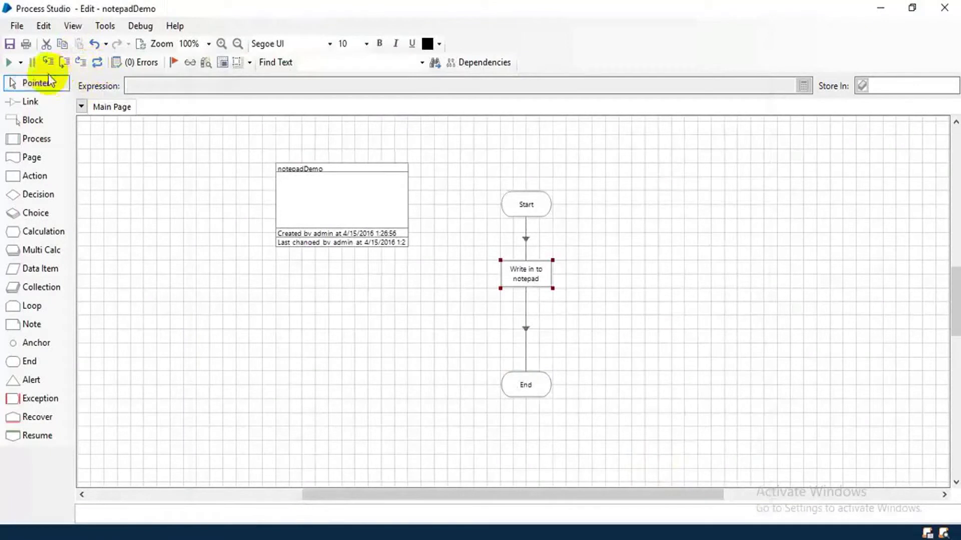
click(10, 64)
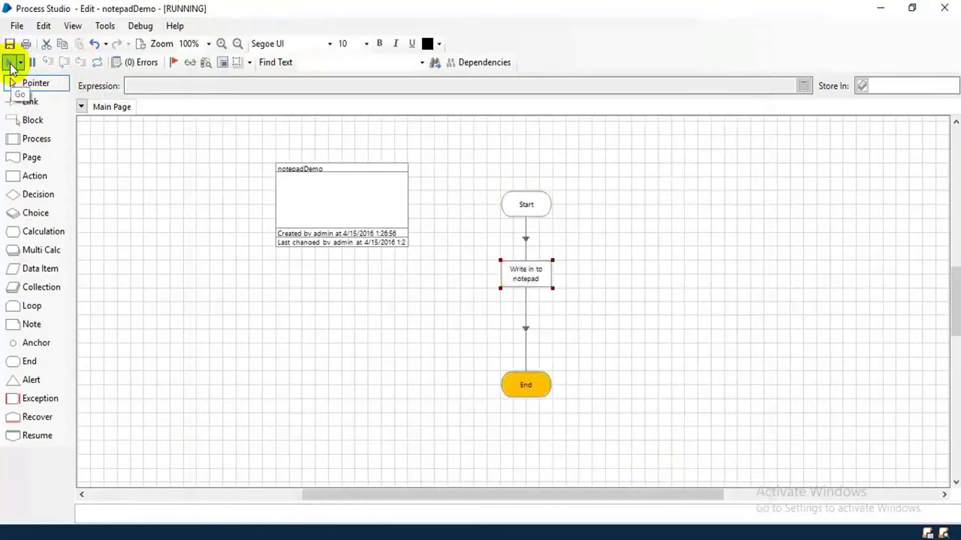
- Check demo.txt on the desktop shows 'hi welcome to notepad demo', then close Notepad
click(880, 11)
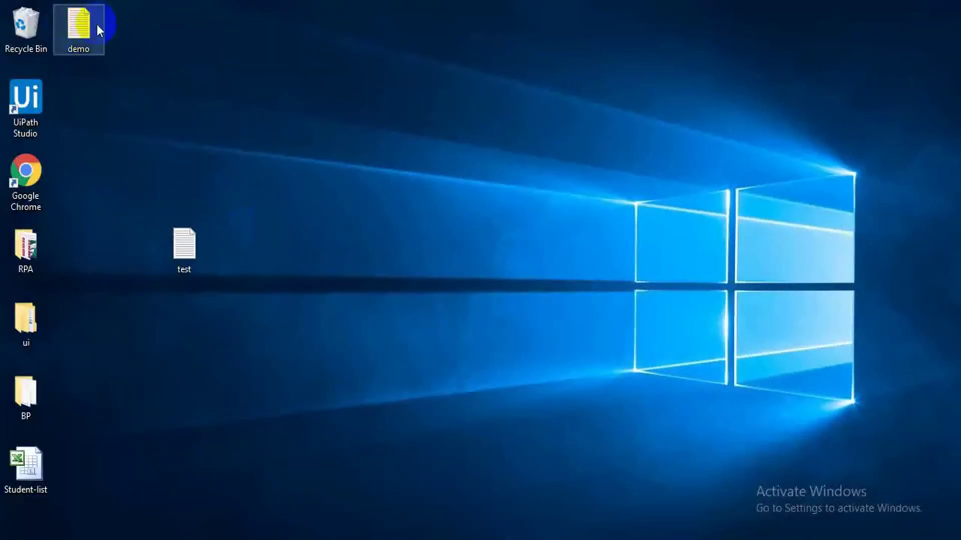
double_click(82, 26)
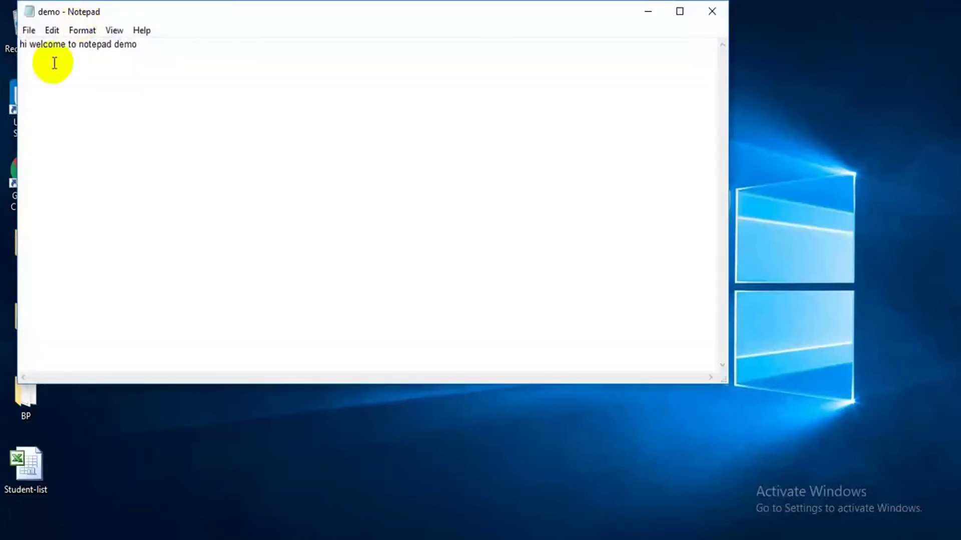
click(711, 16)
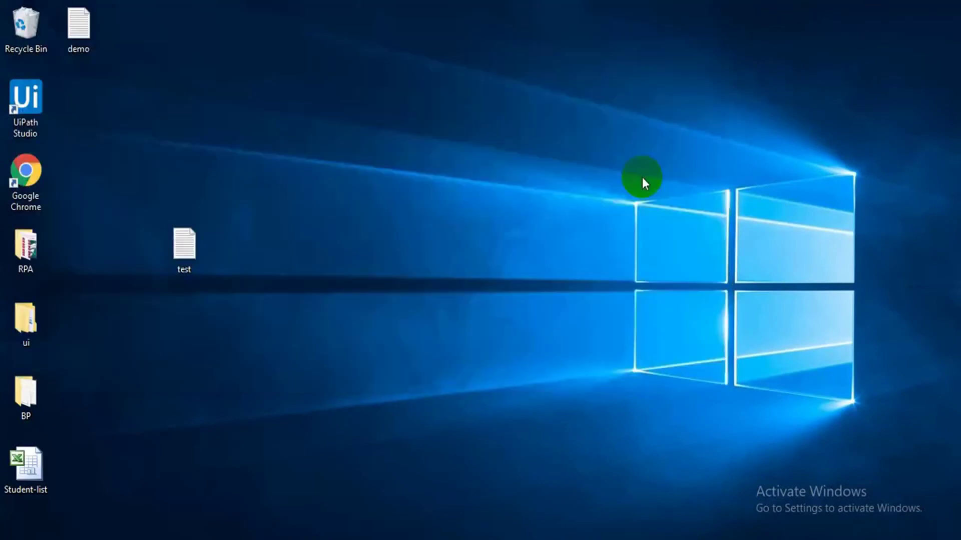